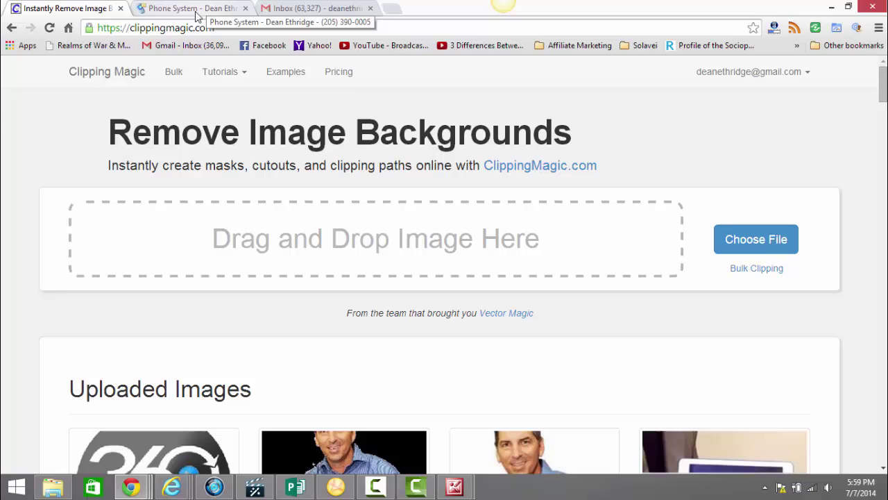
Upload Small-Business-Marketing-Services-300x300.png to Clipping Magic
click(753, 240)
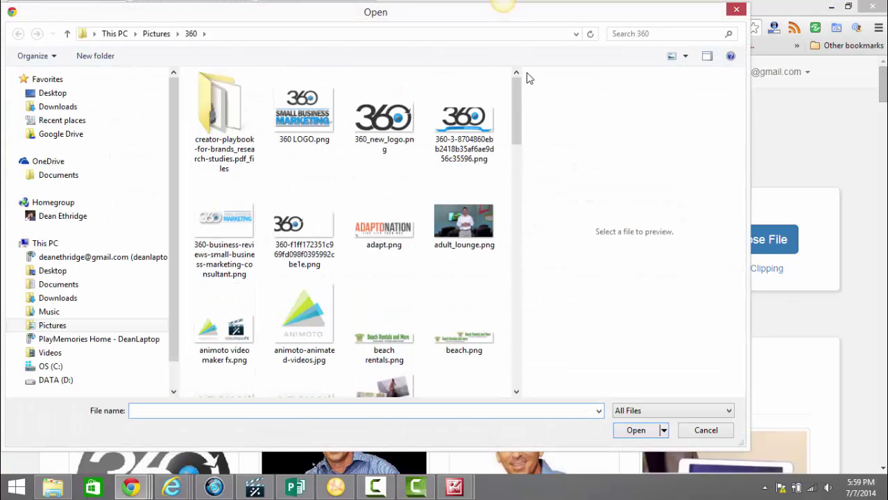
drag(514, 103, 555, 293)
double_click(387, 370)
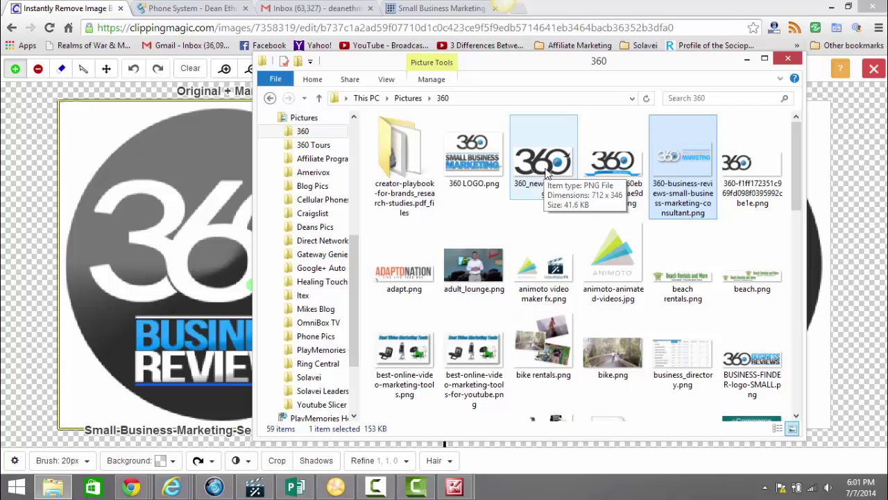
Preview 360_new_logo.png in Picture Manager, then return to the Clipping Magic editor
double_click(545, 168)
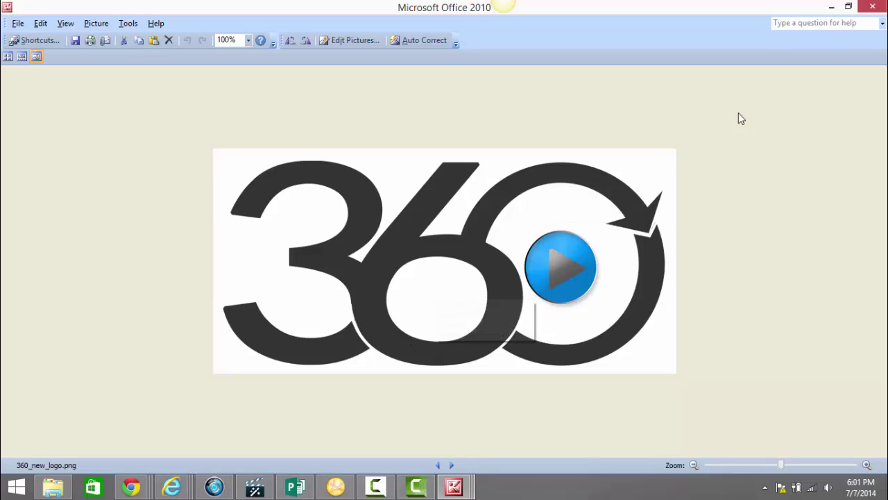
click(831, 8)
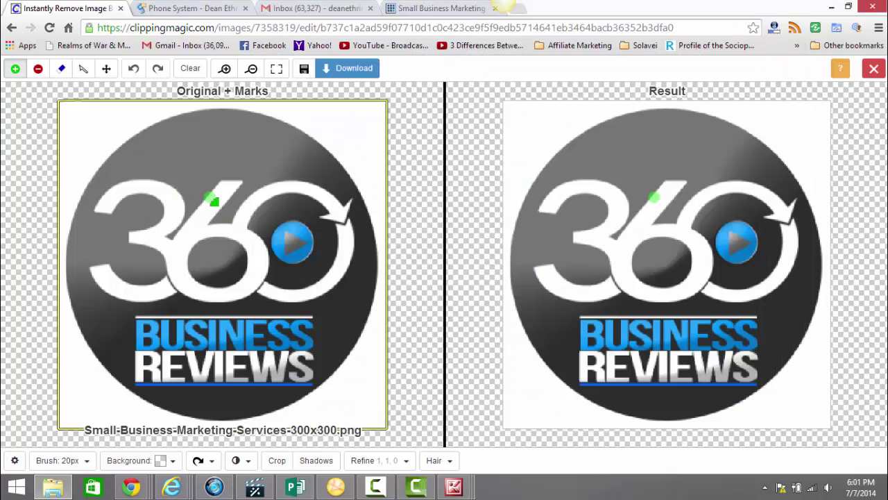
click(182, 192)
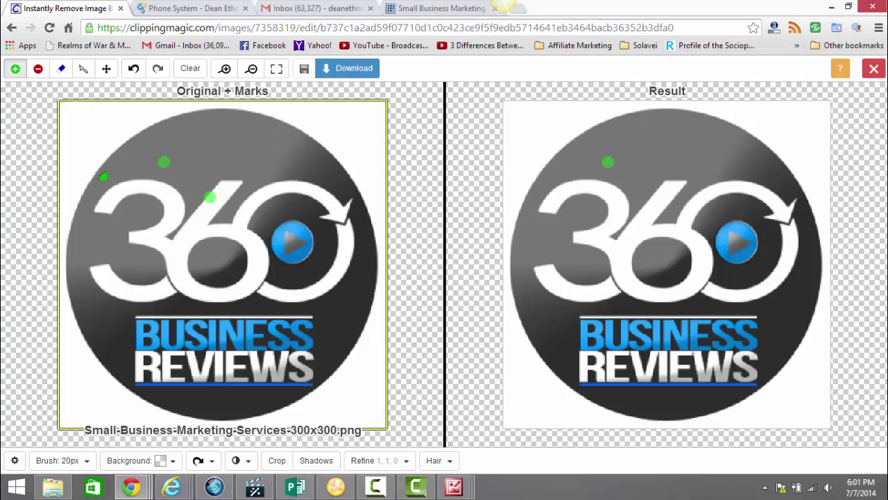
Undo the stray keep mark on the 6 and set the brush size to 10px
key(ctrl+z)
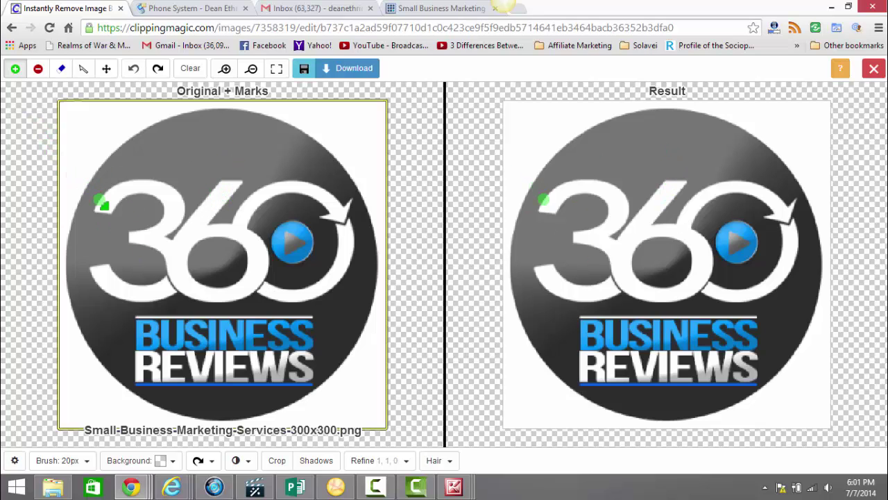
click(86, 461)
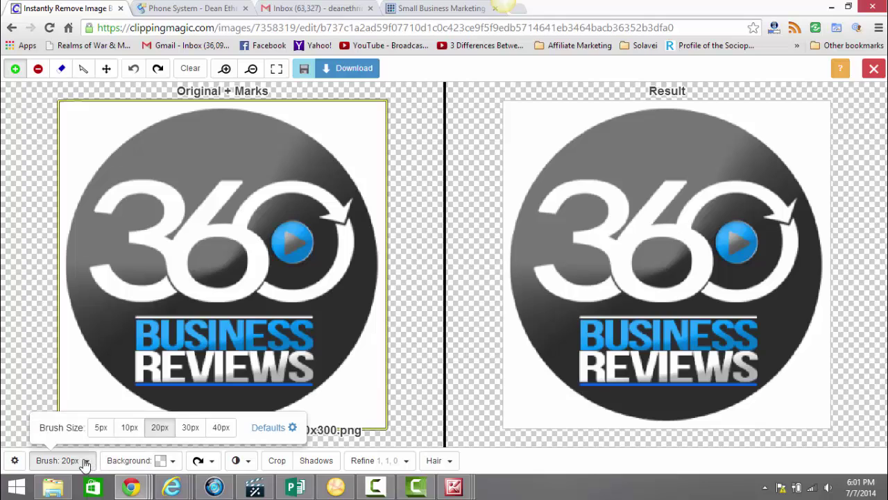
click(129, 427)
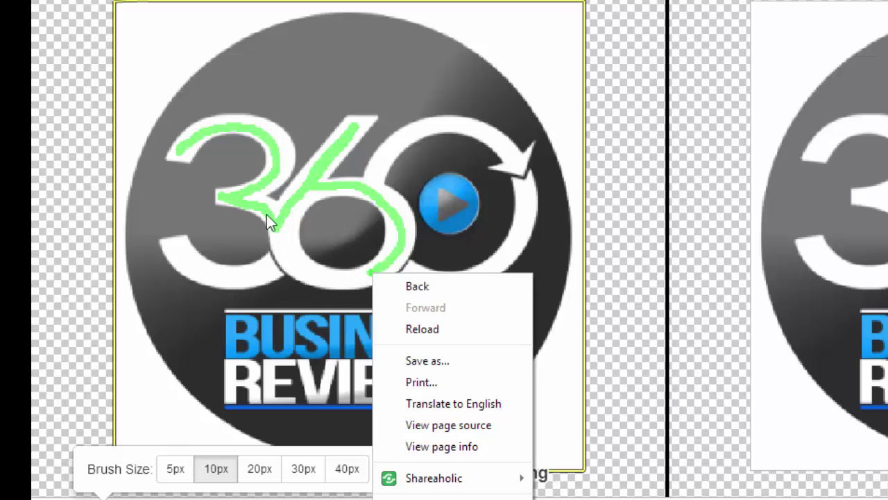
Draw keep strokes over the 6, the 0, the play button and the bottom of the 3
mouse_move(266, 215)
mouse_down()
mouse_move(375, 261)
mouse_move(378, 192)
mouse_up()
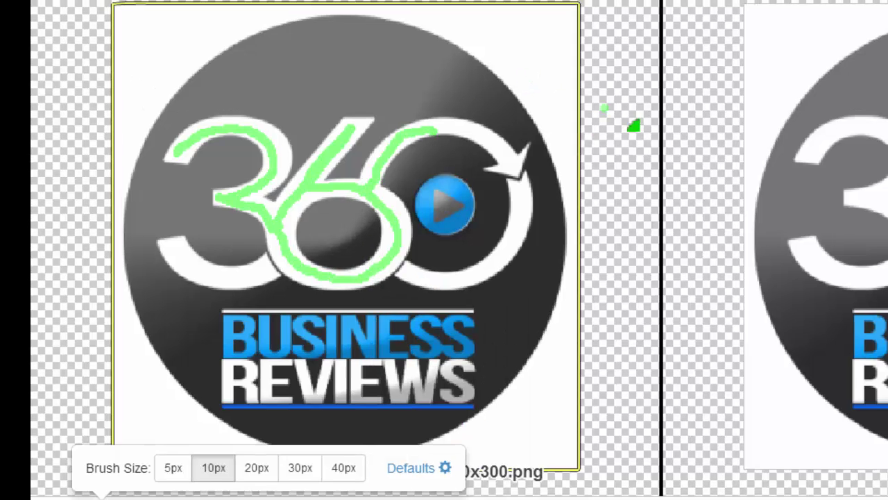
scroll(635, 125, up, 3)
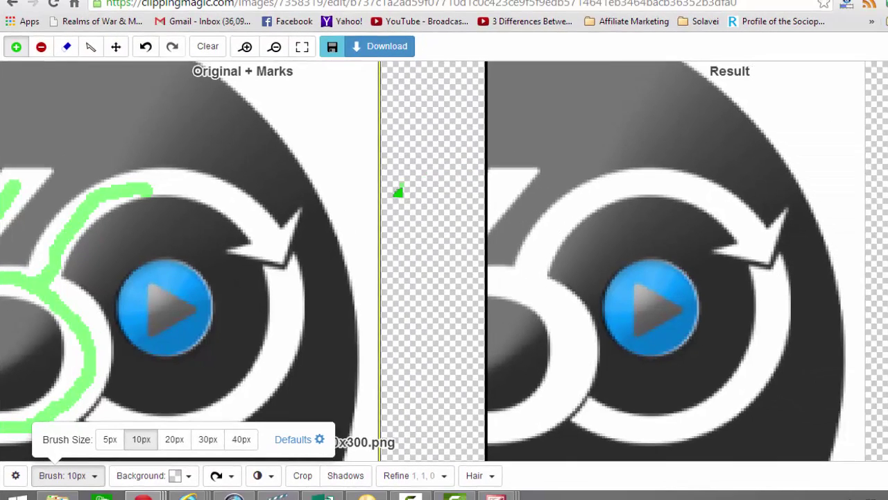
scroll(398, 193, down, 2)
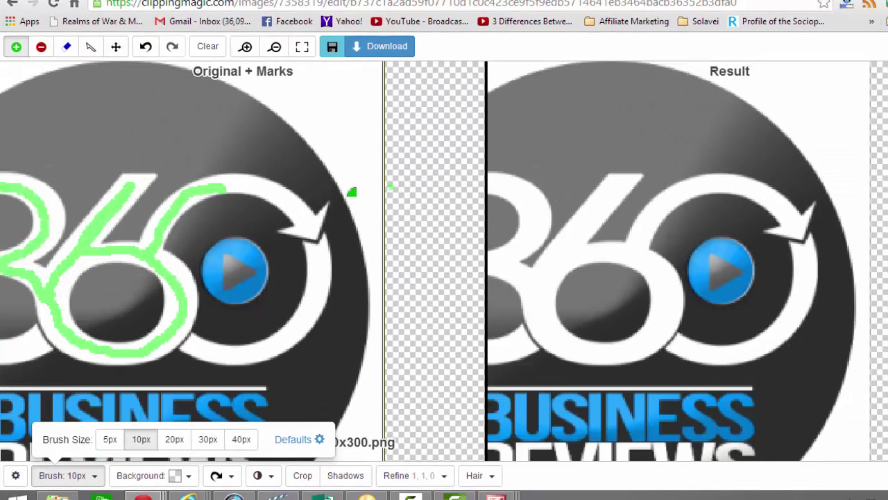
mouse_move(241, 193)
mouse_down()
mouse_move(283, 198)
mouse_move(190, 345)
mouse_up()
mouse_move(226, 273)
mouse_down()
mouse_move(259, 276)
mouse_move(256, 292)
mouse_move(242, 299)
mouse_move(228, 292)
mouse_move(232, 263)
mouse_up()
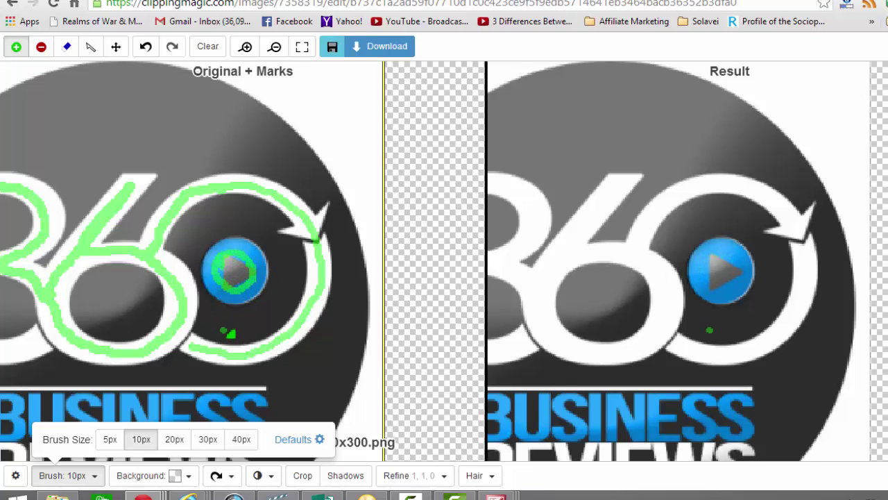
scroll(229, 336, down, 2)
drag(53, 335, 119, 347)
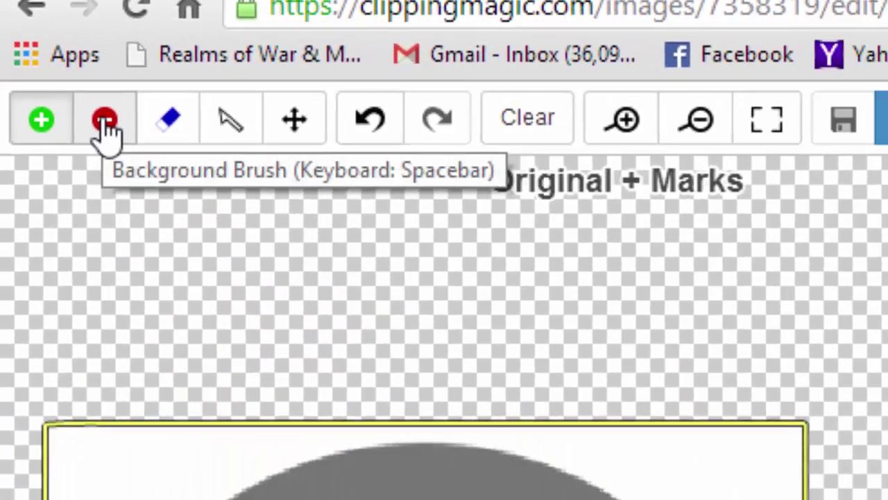
Paint red background marks over the black circle around the letters and inside the 6
click(123, 142)
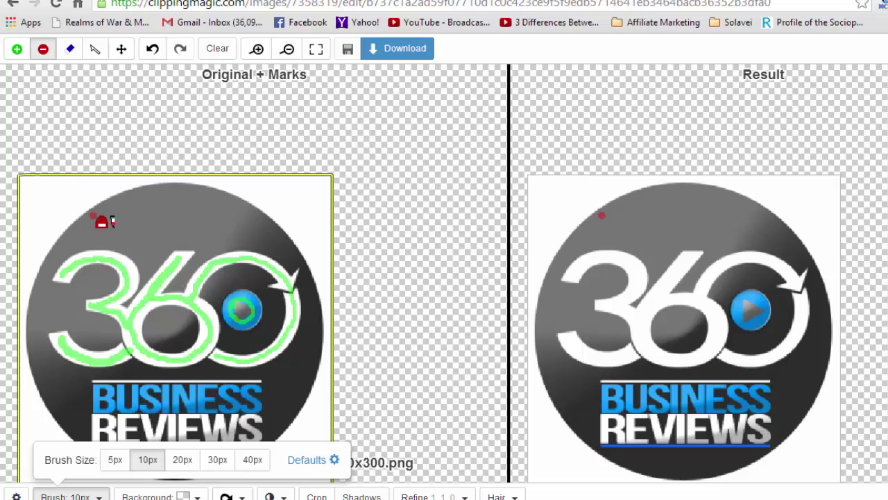
mouse_move(101, 222)
mouse_down()
mouse_move(164, 221)
mouse_move(302, 259)
mouse_move(318, 290)
mouse_move(307, 370)
mouse_move(288, 403)
mouse_move(264, 413)
mouse_move(273, 408)
mouse_move(206, 426)
mouse_move(148, 418)
mouse_move(62, 309)
mouse_up()
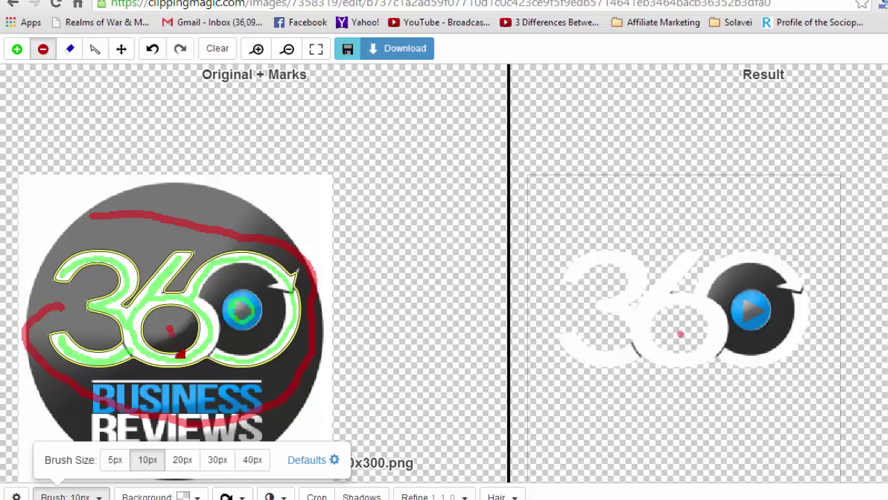
click(275, 318)
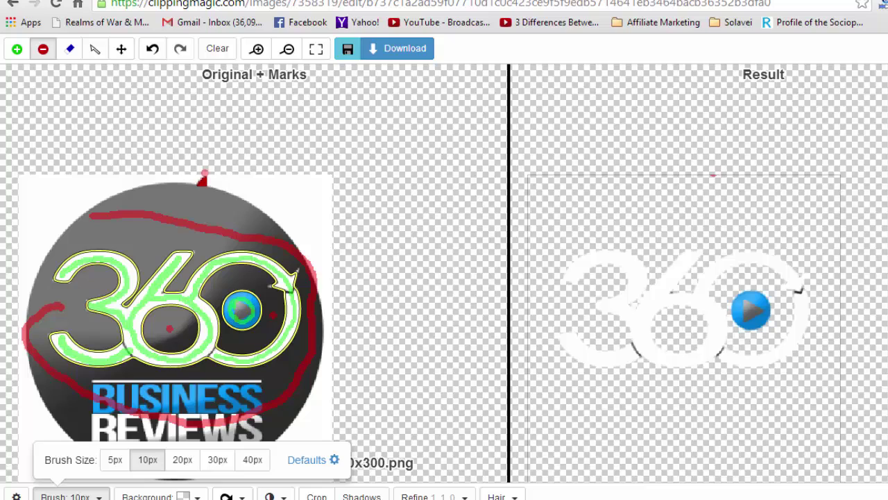
scroll(169, 207, up, 2)
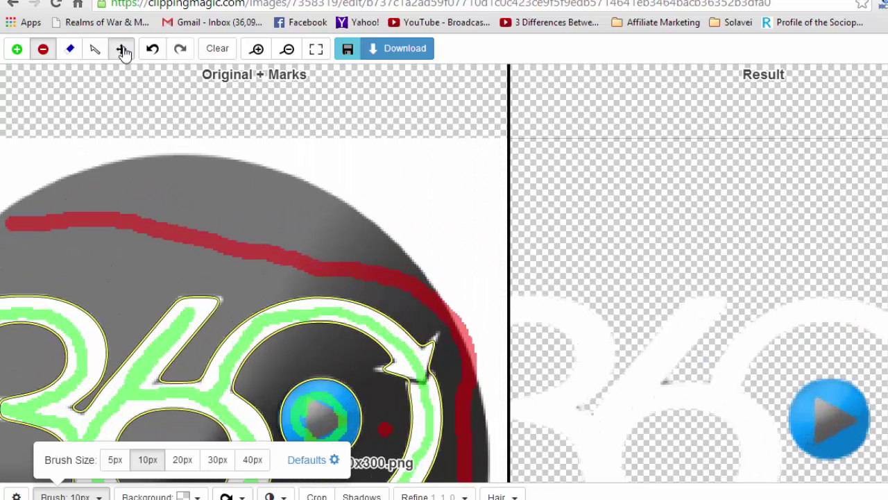
click(118, 48)
drag(452, 190, 493, 74)
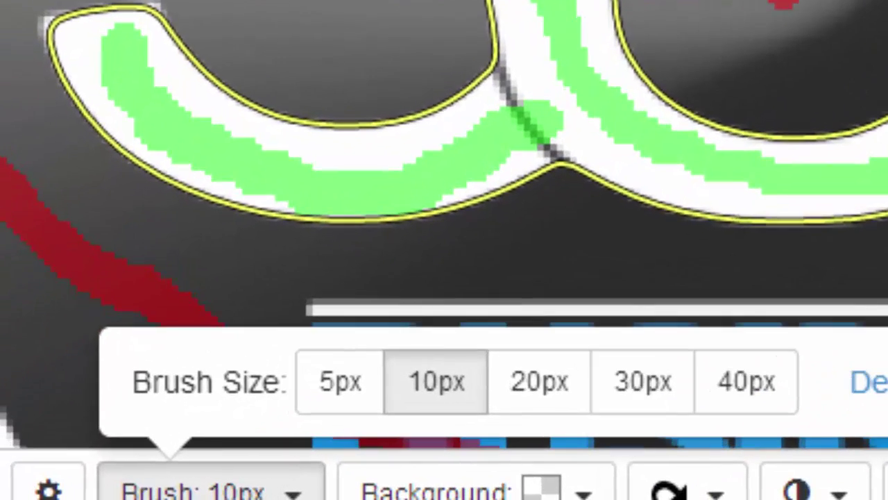
With a 5px remove brush, mark the thin dark line and leftover specks as background
click(338, 388)
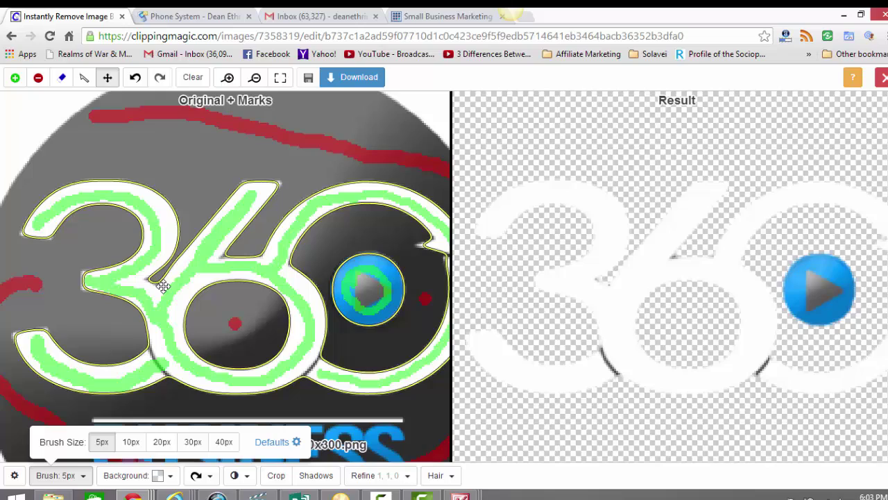
click(38, 77)
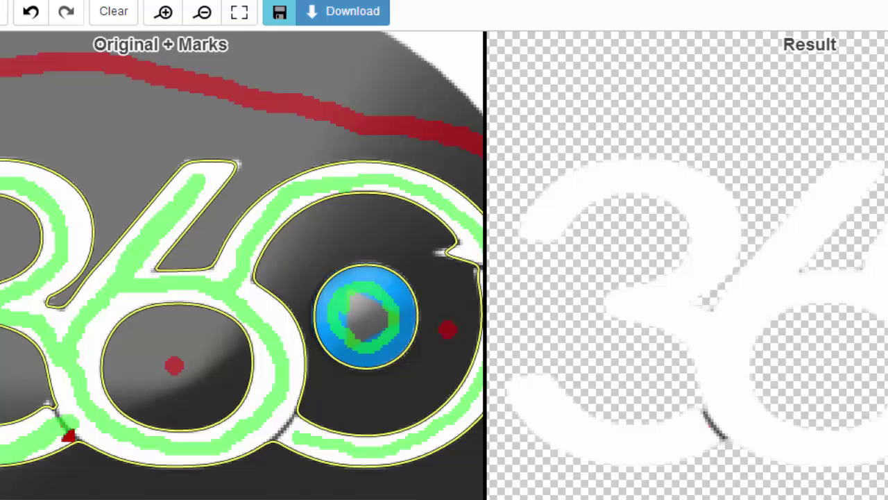
scroll(65, 431, up, 5)
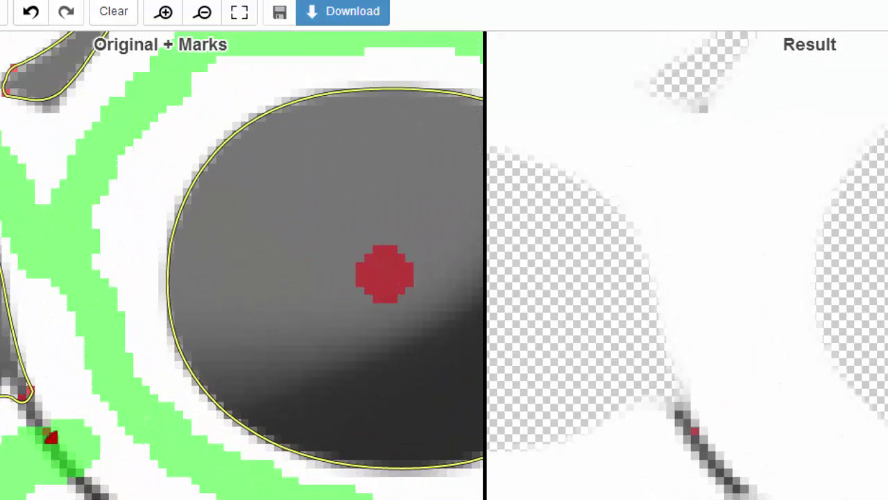
click(51, 442)
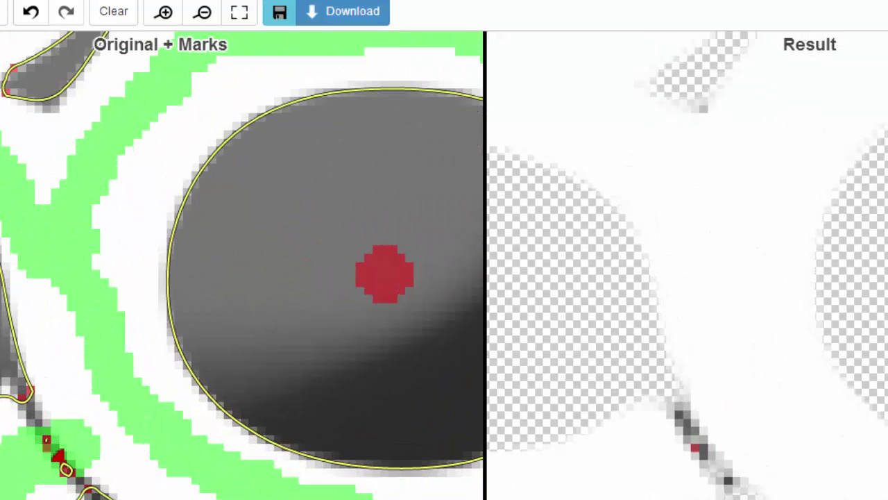
click(49, 437)
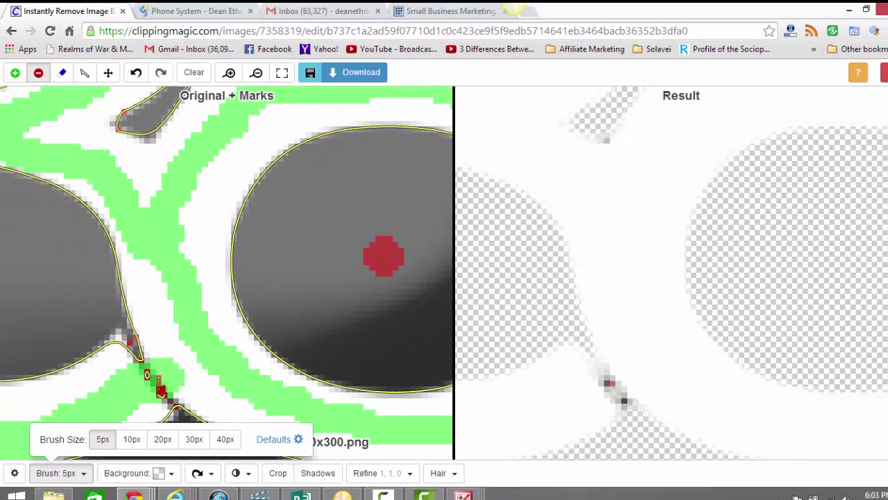
click(174, 404)
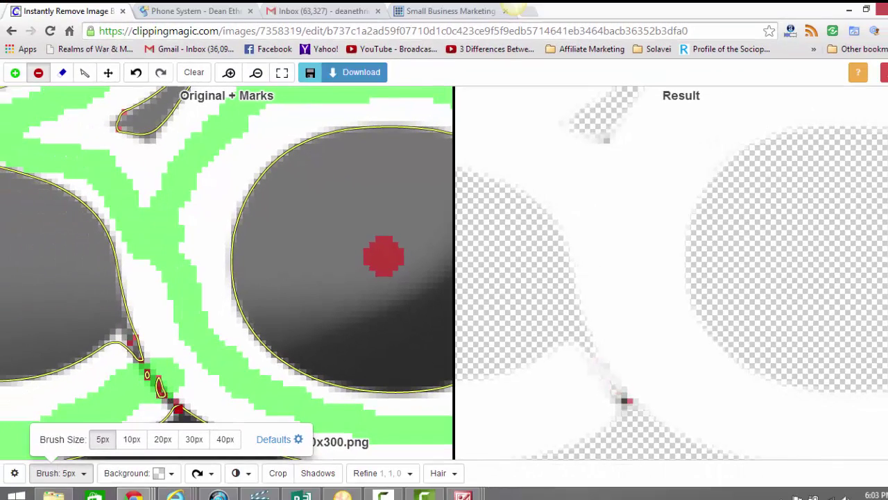
scroll(194, 330, down, 5)
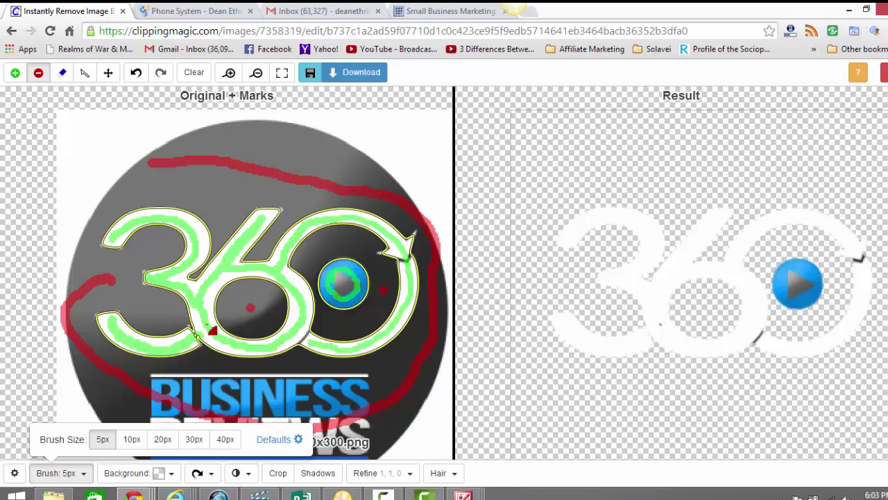
scroll(352, 321, up, 3)
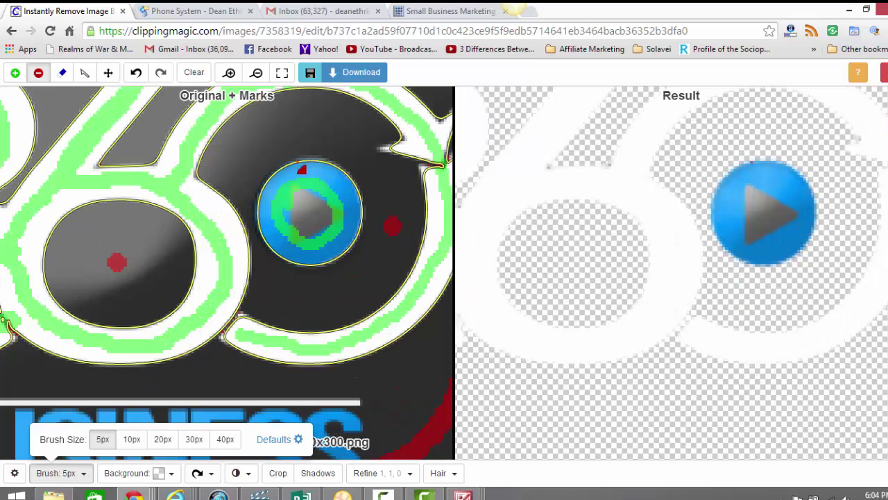
scroll(313, 199, down, 2)
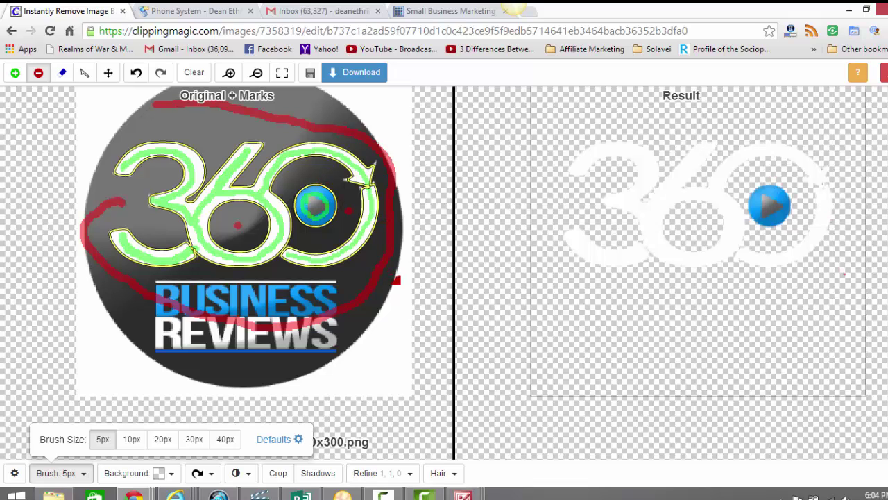
key(space)
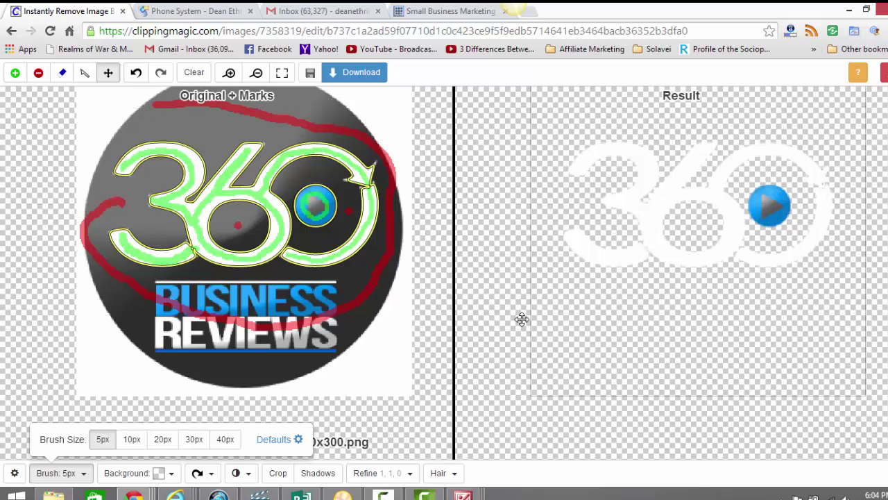
View the clipped 360 logo PNG in Picture Manager and bring up its context menu
click(361, 73)
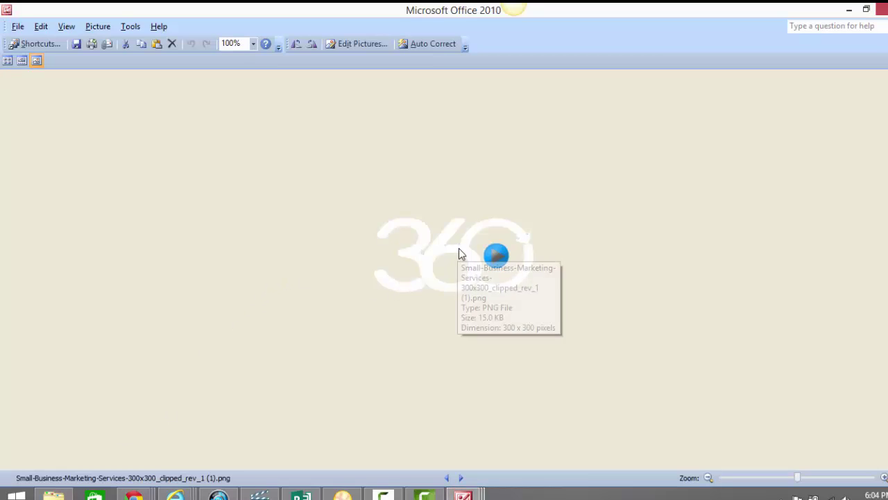
right_click(442, 266)
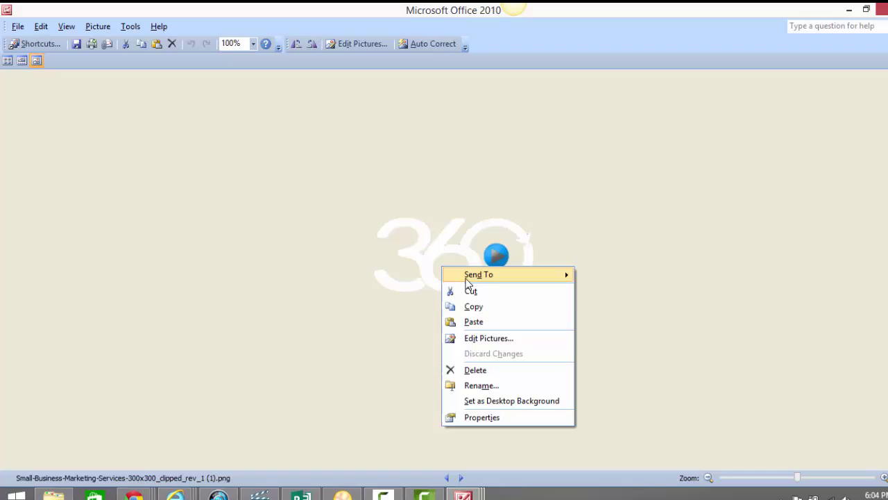
Copy the clipped image and paste it as a picture above the original logo in 360 Logo.pub
click(478, 320)
click(301, 496)
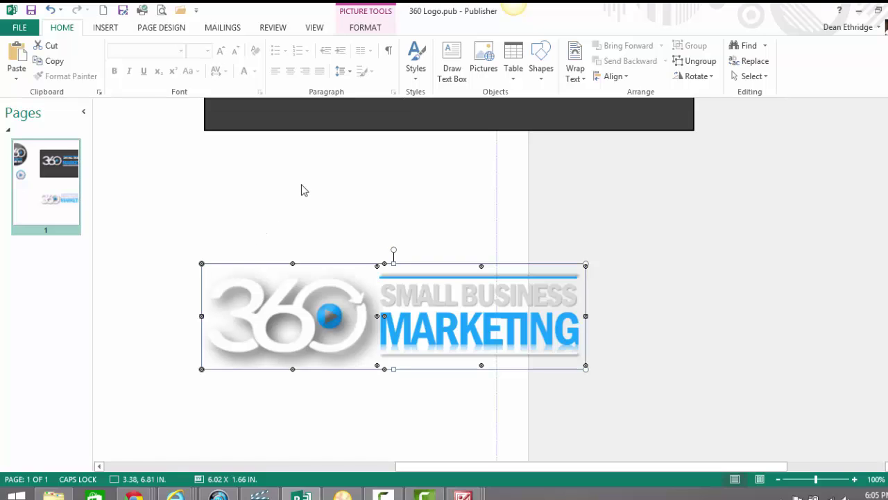
click(299, 189)
right_click(265, 195)
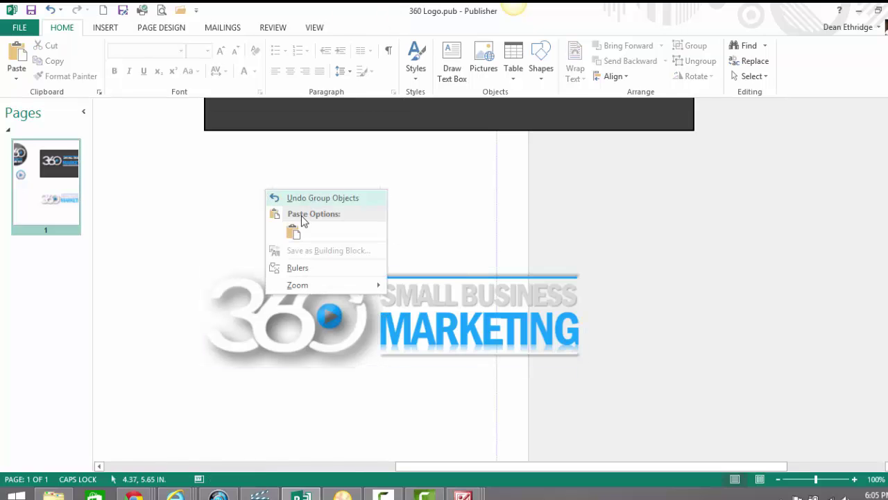
click(294, 232)
drag(434, 229, 270, 191)
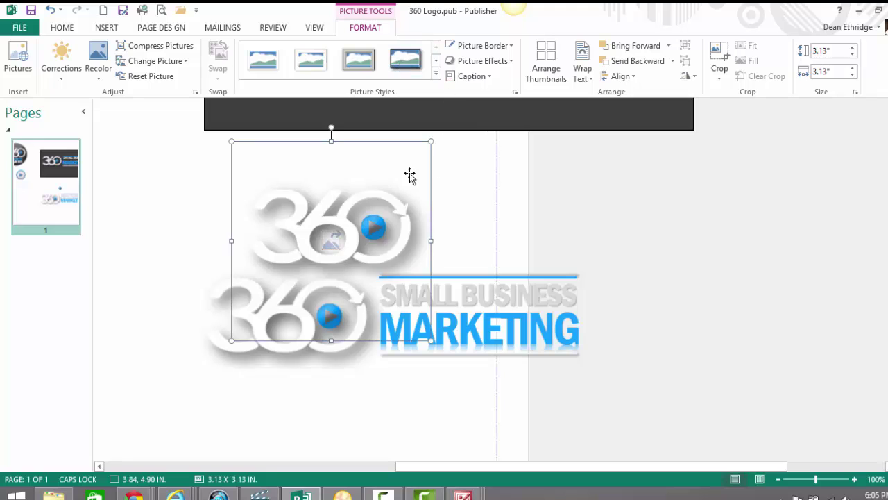
drag(403, 171, 375, 166)
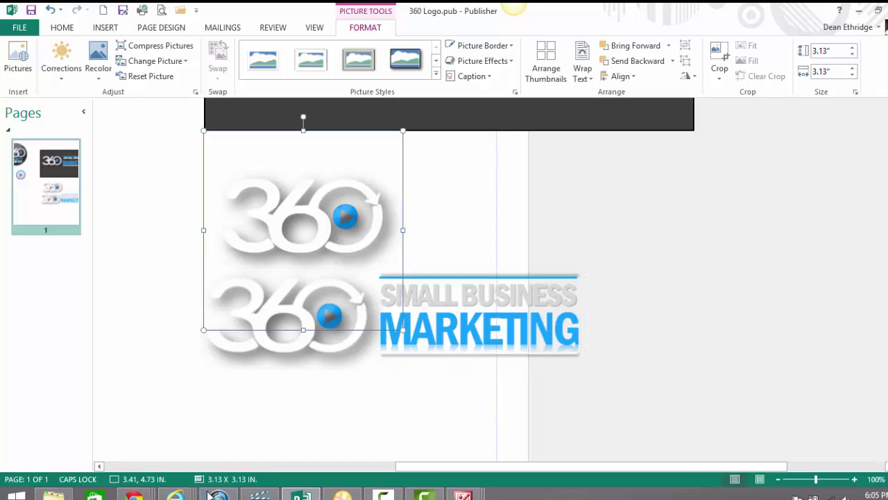
click(134, 496)
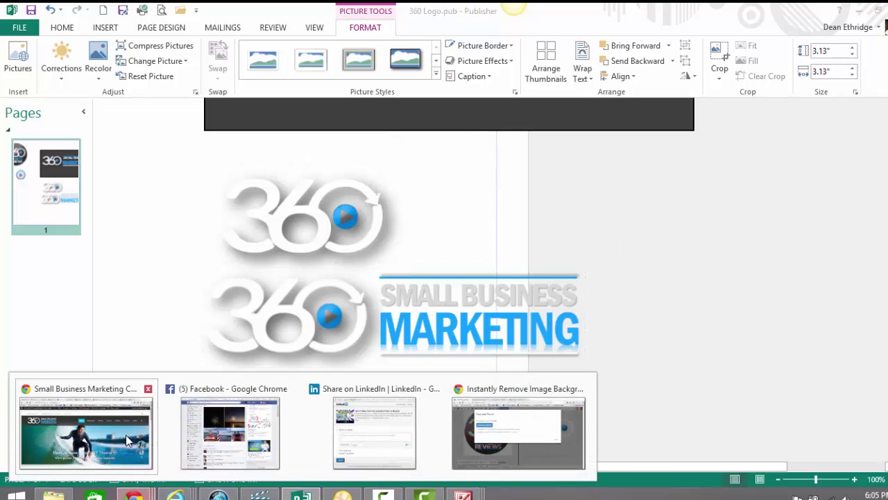
In the portrait opened in Clipping Magic, draw a keep stroke over the man from knee to head
click(126, 435)
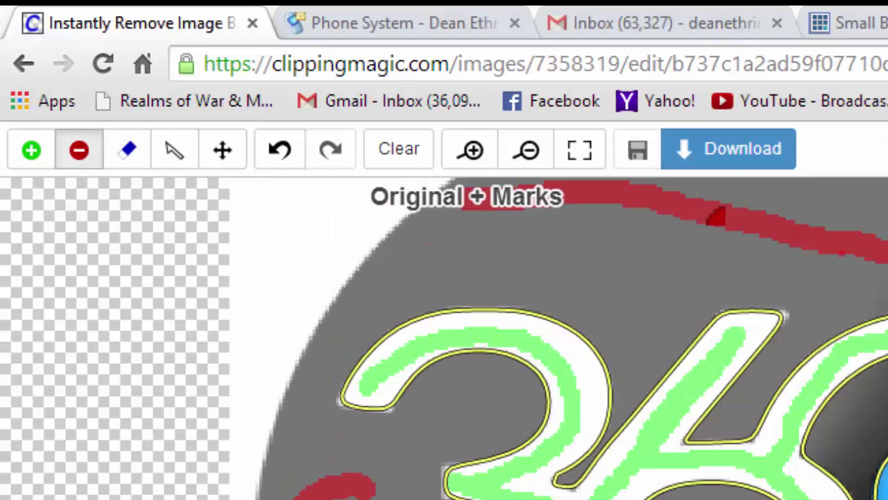
scroll(426, 417, down, 4)
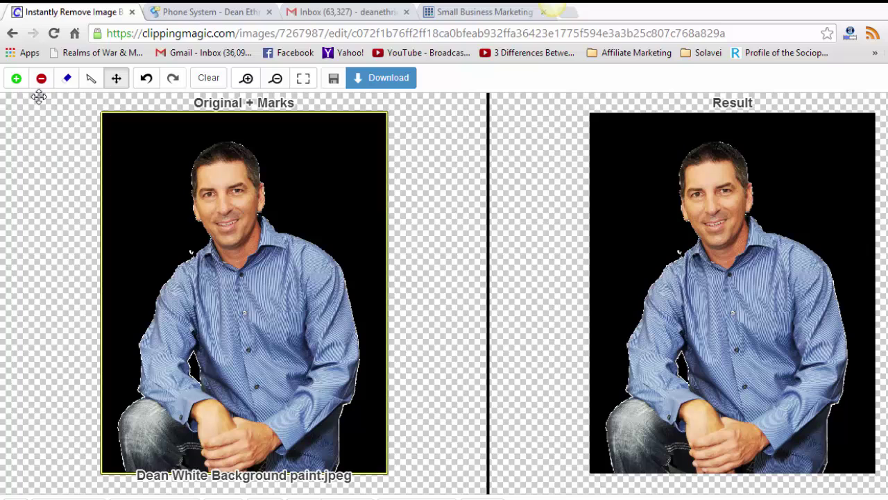
click(16, 78)
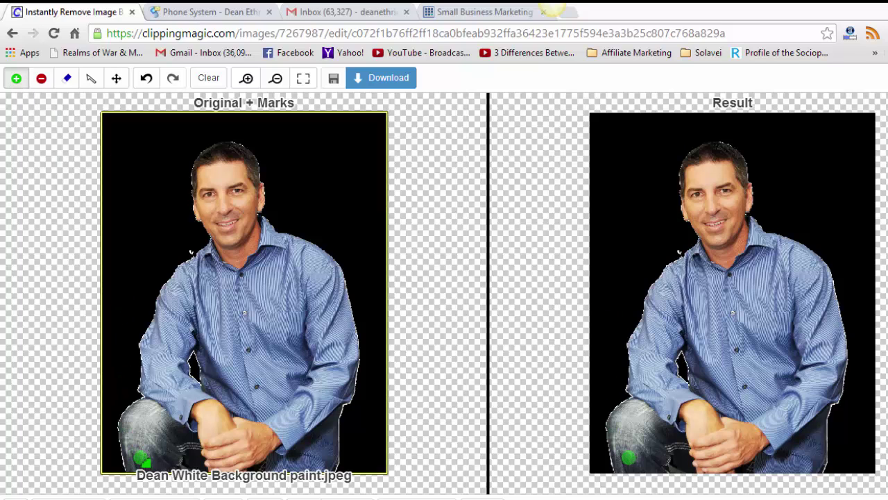
mouse_move(142, 458)
mouse_down()
mouse_move(178, 378)
mouse_move(243, 200)
mouse_move(260, 241)
mouse_move(318, 306)
mouse_move(324, 341)
mouse_move(309, 478)
mouse_up()
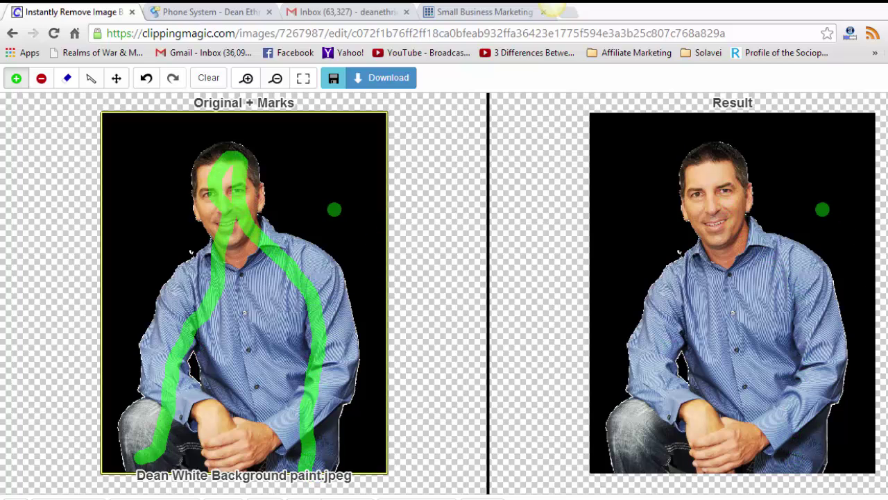
Mark the black background around the man and his head for removal, then set a 10px brush
click(40, 82)
drag(113, 322, 118, 392)
mouse_move(126, 309)
mouse_down()
mouse_move(165, 246)
mouse_move(197, 131)
mouse_move(241, 130)
mouse_move(305, 156)
mouse_move(350, 226)
mouse_move(335, 200)
mouse_move(372, 279)
mouse_move(391, 363)
mouse_move(368, 464)
mouse_move(389, 468)
mouse_up()
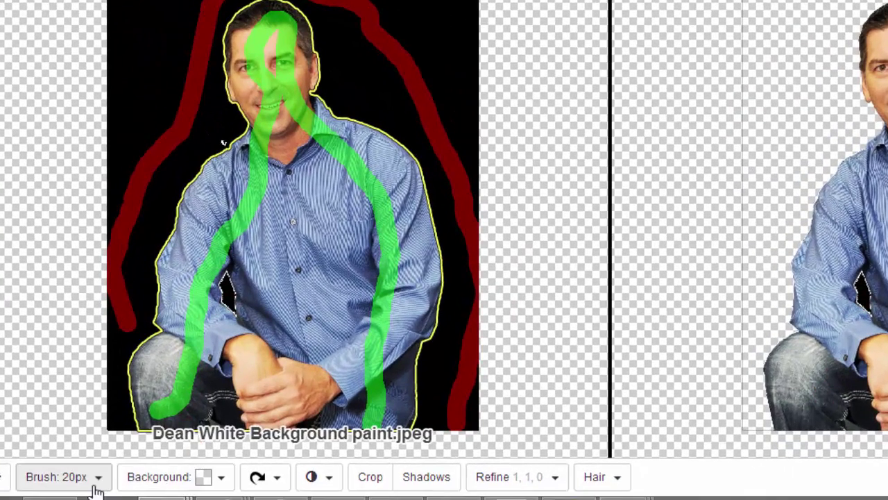
click(92, 474)
click(158, 430)
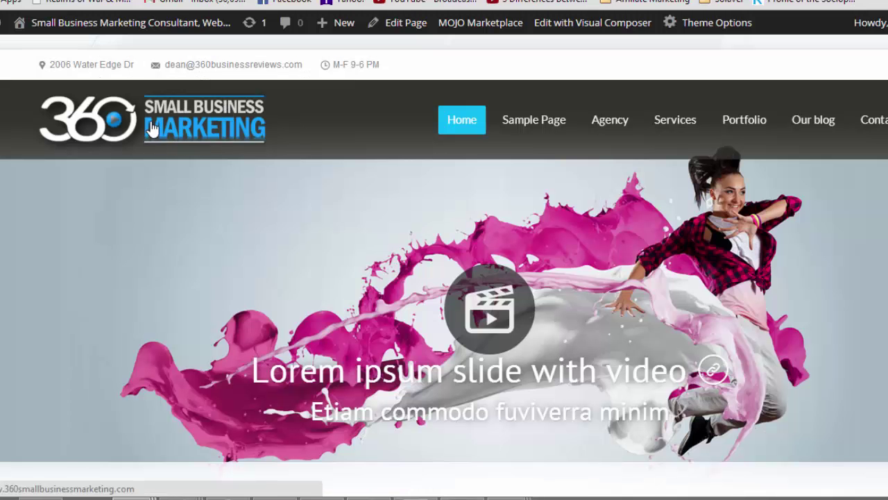
mouse_move(330, 499)
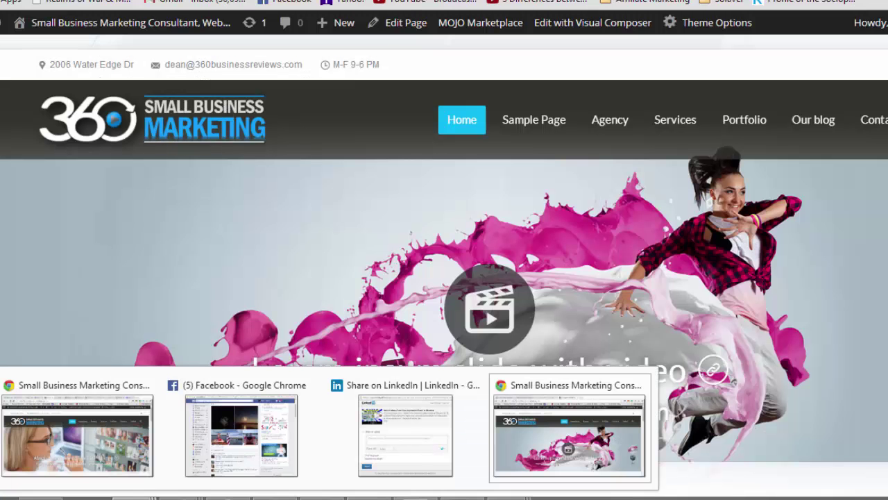